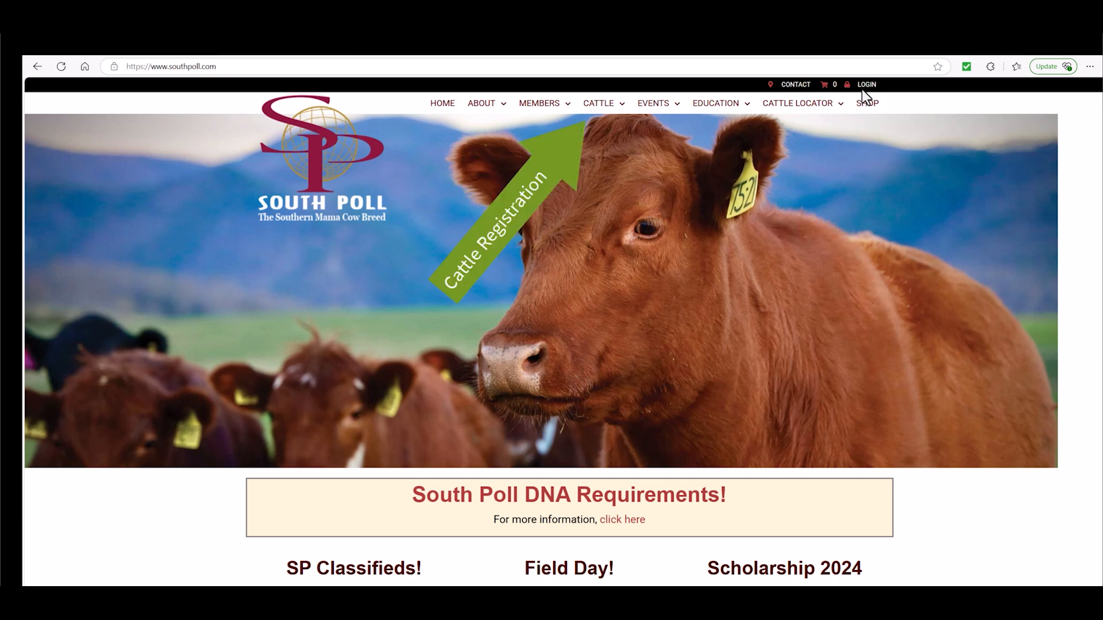
# Open the South Poll site's Cattle Registration page and go from there to the online cattle registry.
pyautogui.moveTo(622, 102)
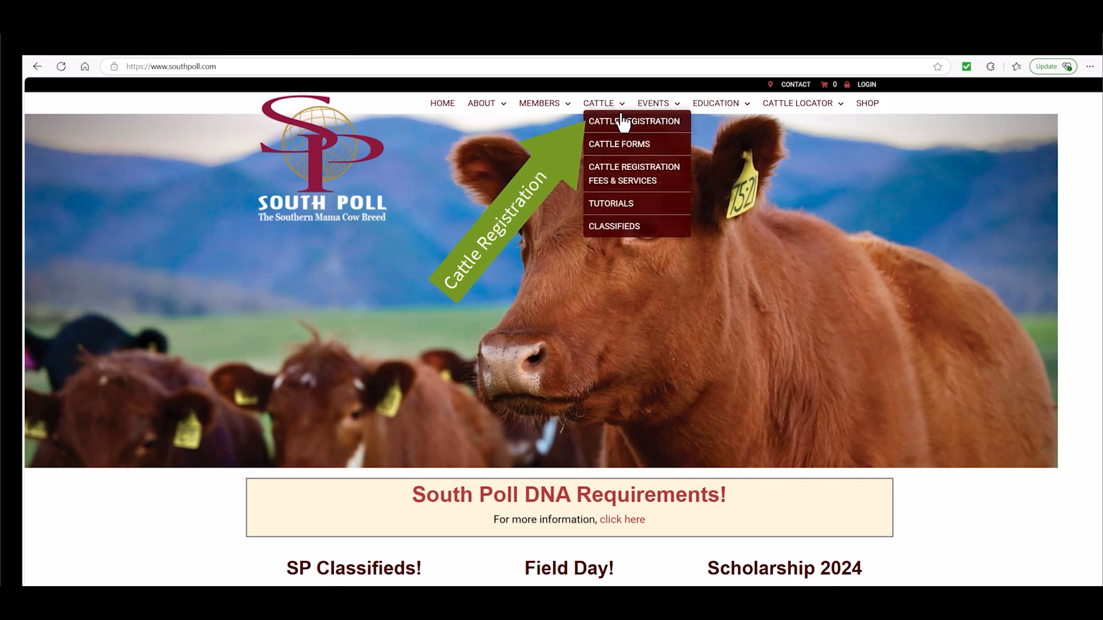
pyautogui.click(623, 131)
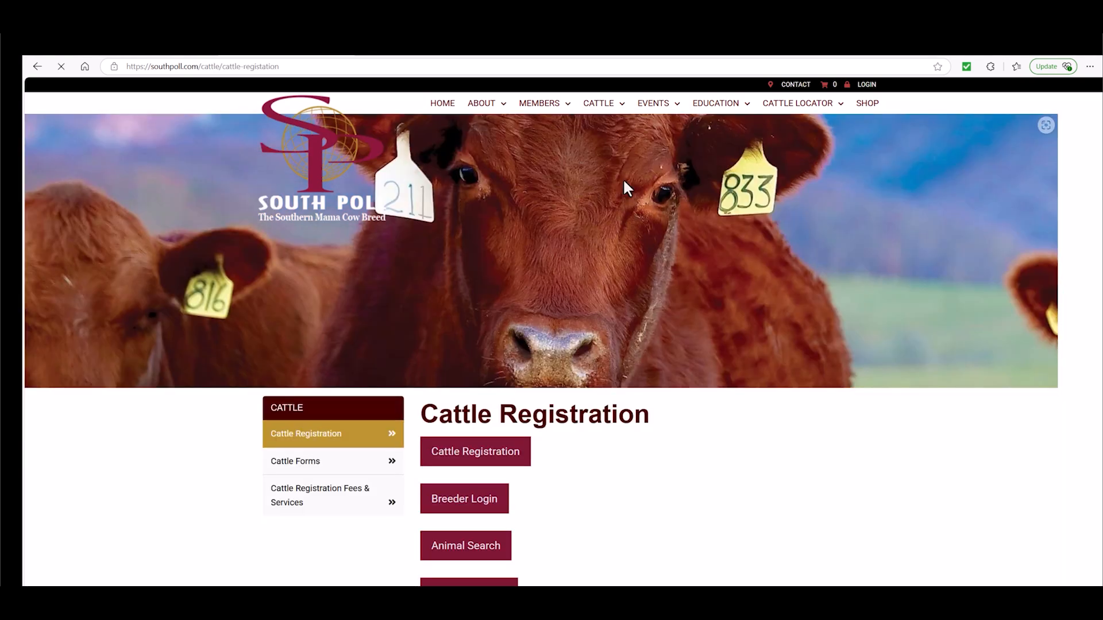
pyautogui.scroll(-3, 643, 207)
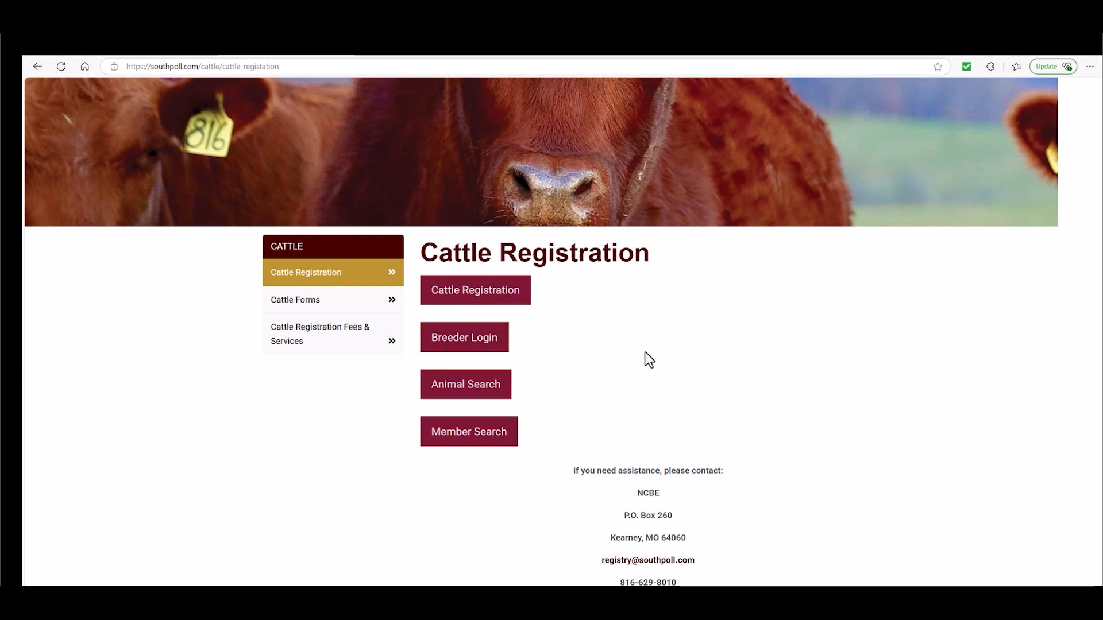
pyautogui.scroll(-2, 643, 358)
pyautogui.scroll(-3, 645, 353)
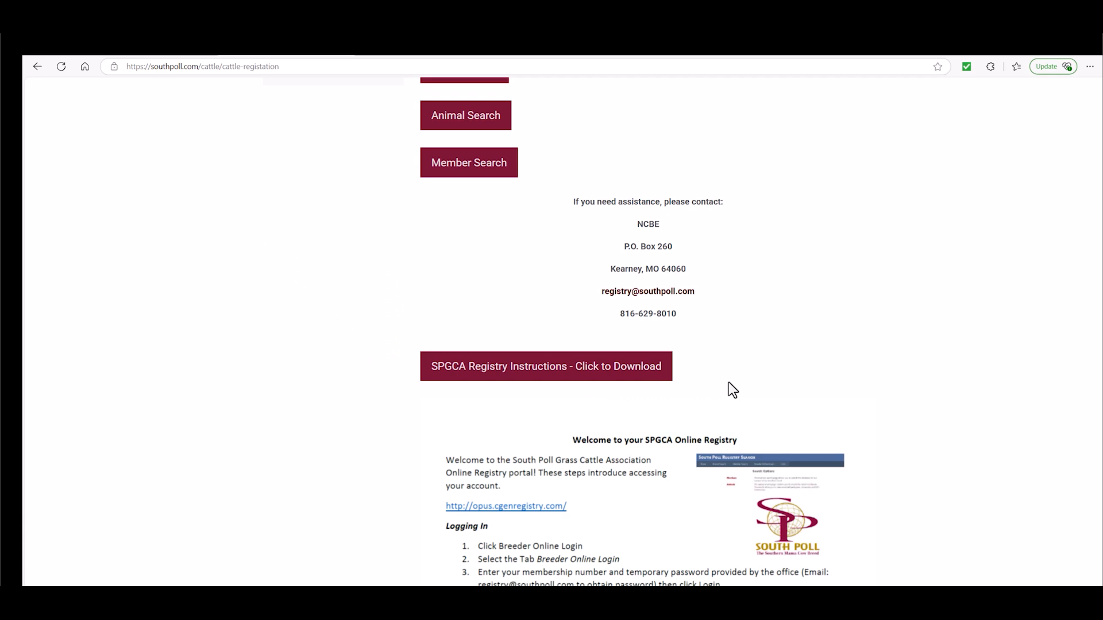
pyautogui.scroll(4, 728, 382)
pyautogui.click(480, 289)
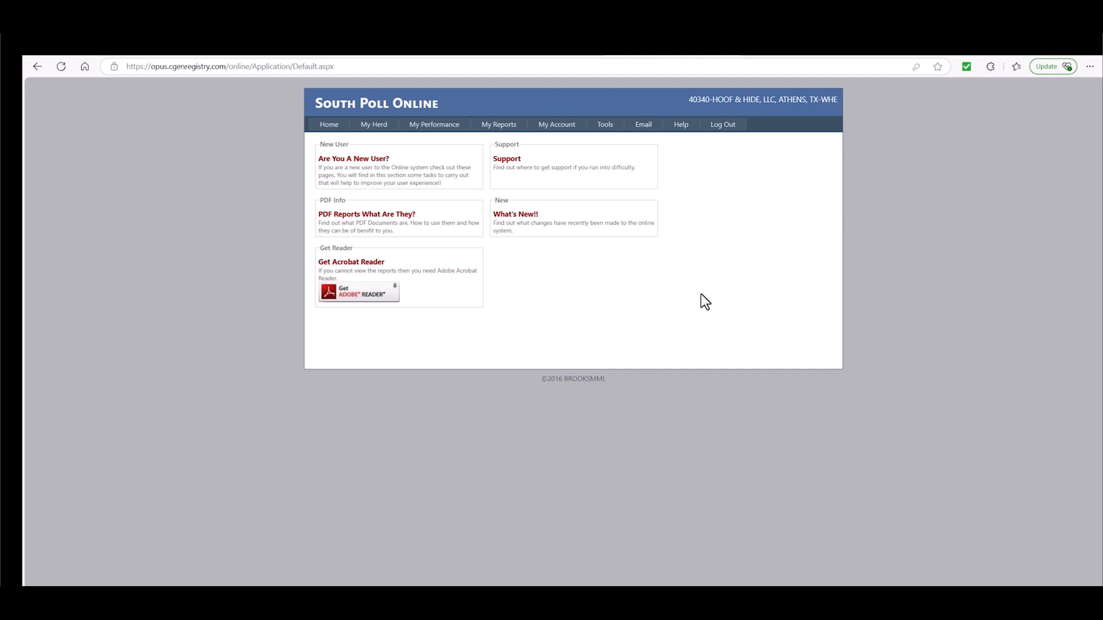
# Open the My Calving data of the herd's performance records and add a new calf record.
pyautogui.moveTo(435, 124)
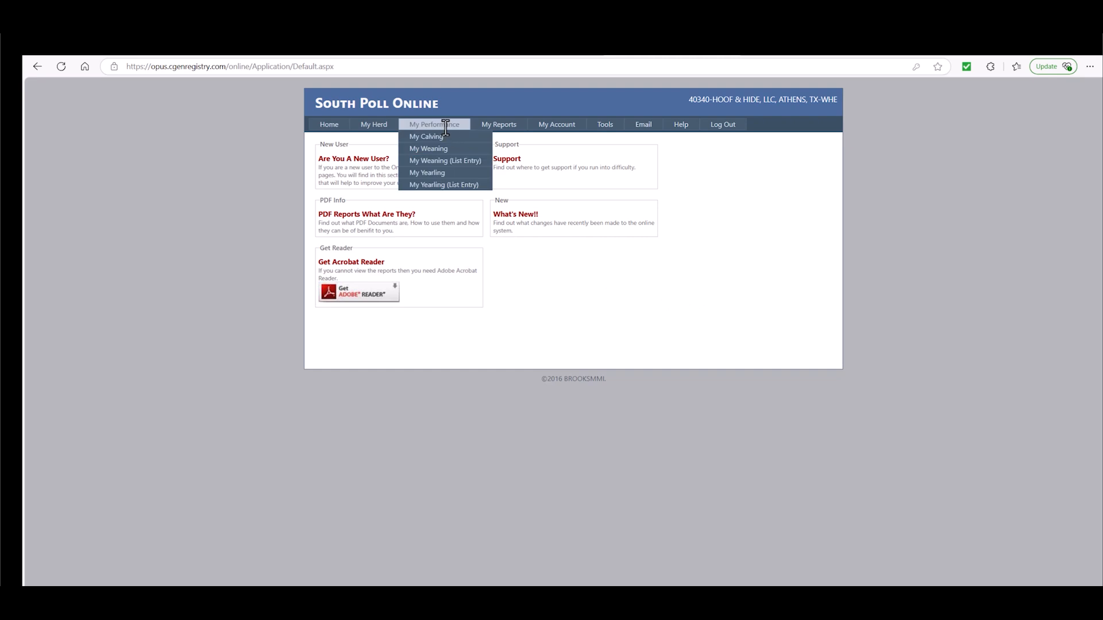
pyautogui.click(436, 138)
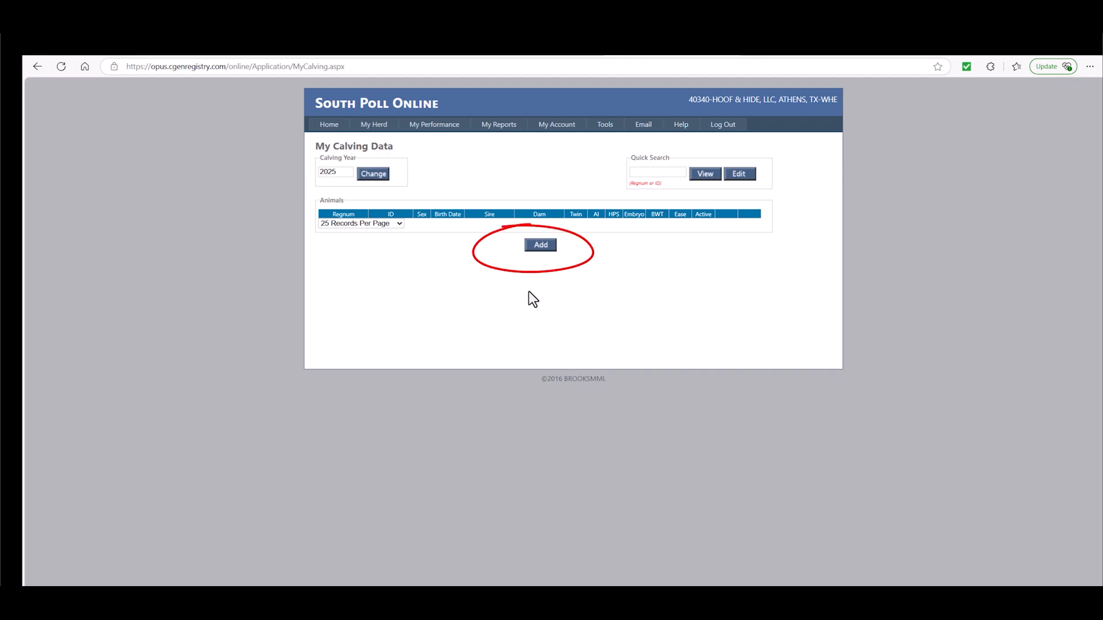
pyautogui.click(546, 248)
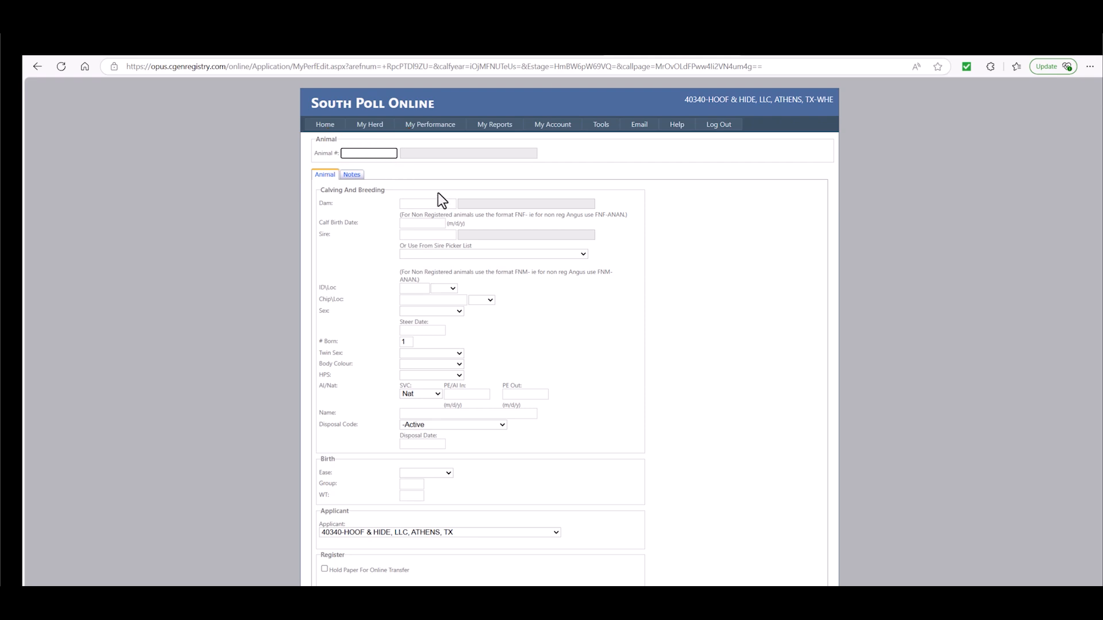
# Enter dam 33832 and the calf birth date 12/30/2024 in the new calf record.
pyautogui.click(406, 205)
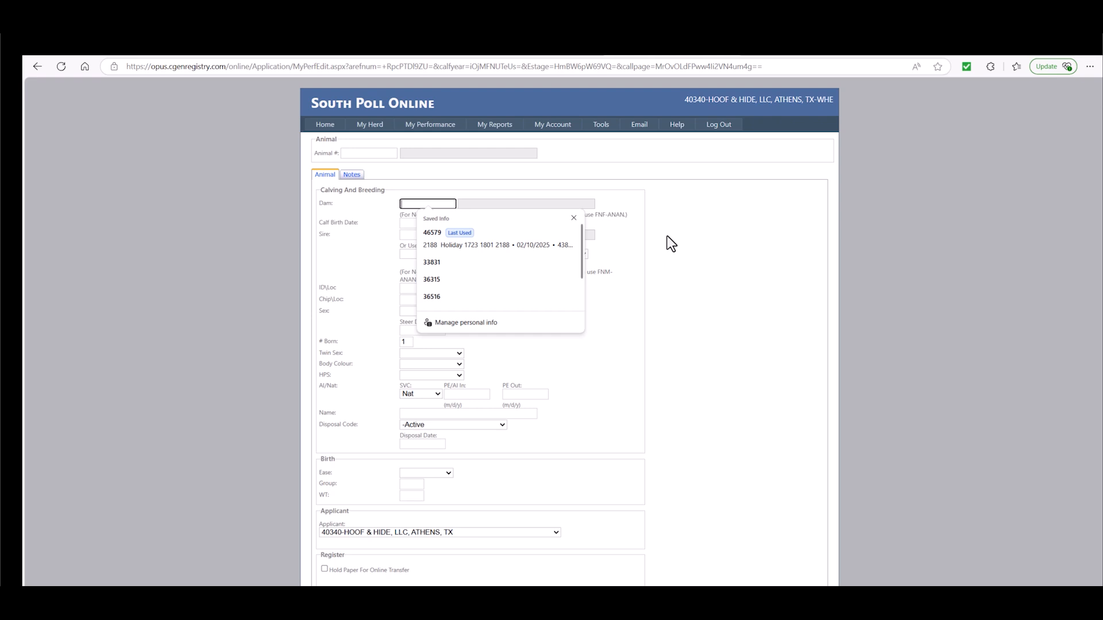
pyautogui.write('33832')
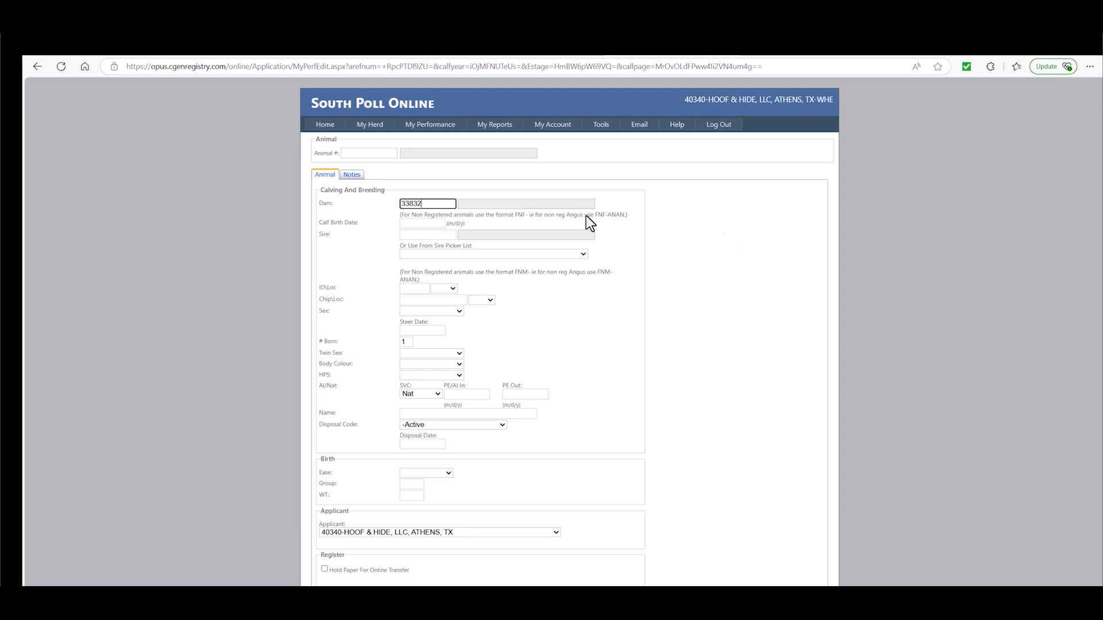
pyautogui.press('Tab')
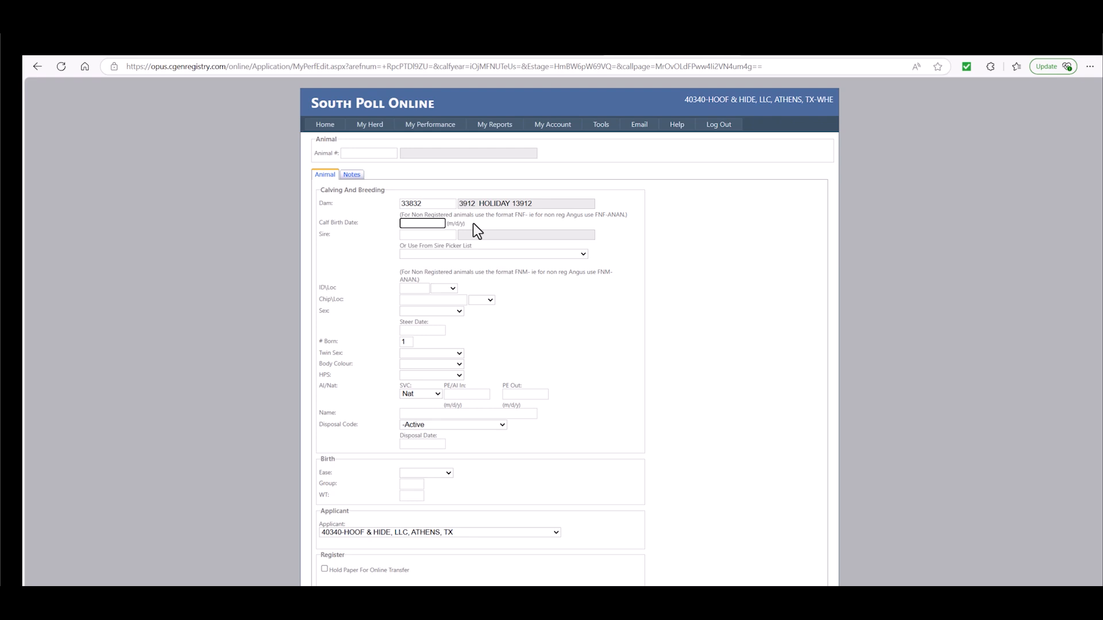
pyautogui.write('12/30/2024')
pyautogui.click(480, 224)
# Enter 37362 as the calf's sire.
pyautogui.click(425, 234)
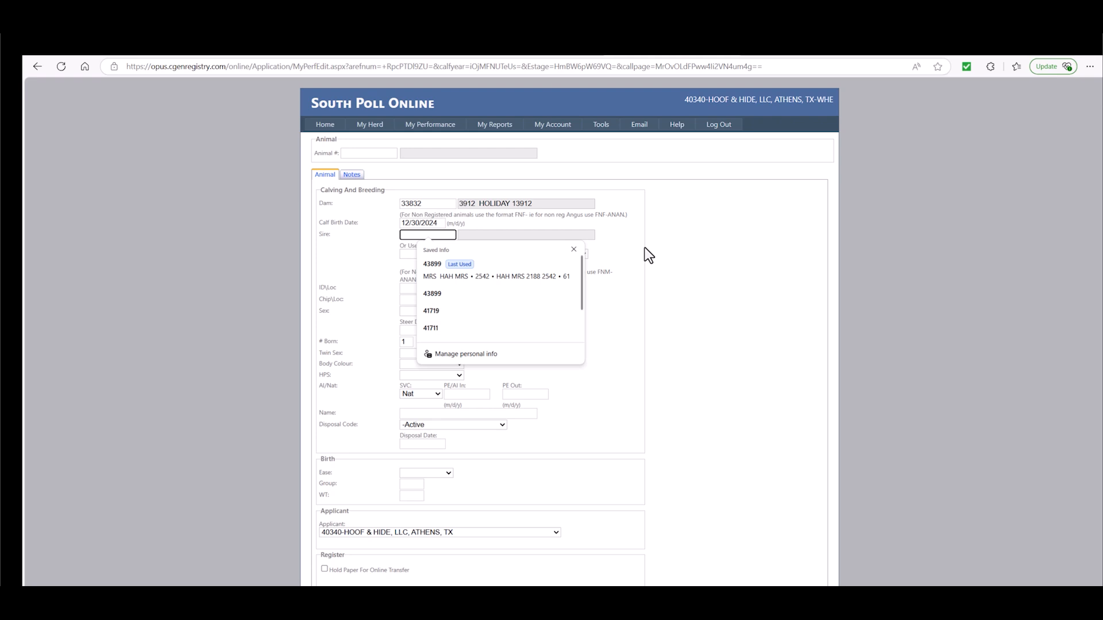
pyautogui.write('37362')
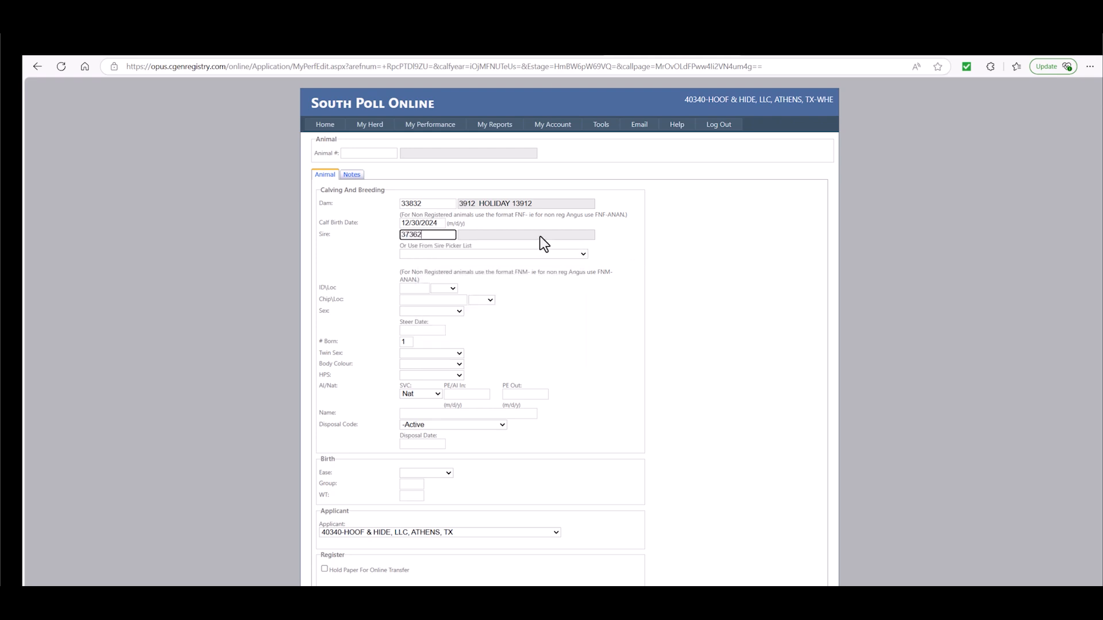
pyautogui.press('Tab')
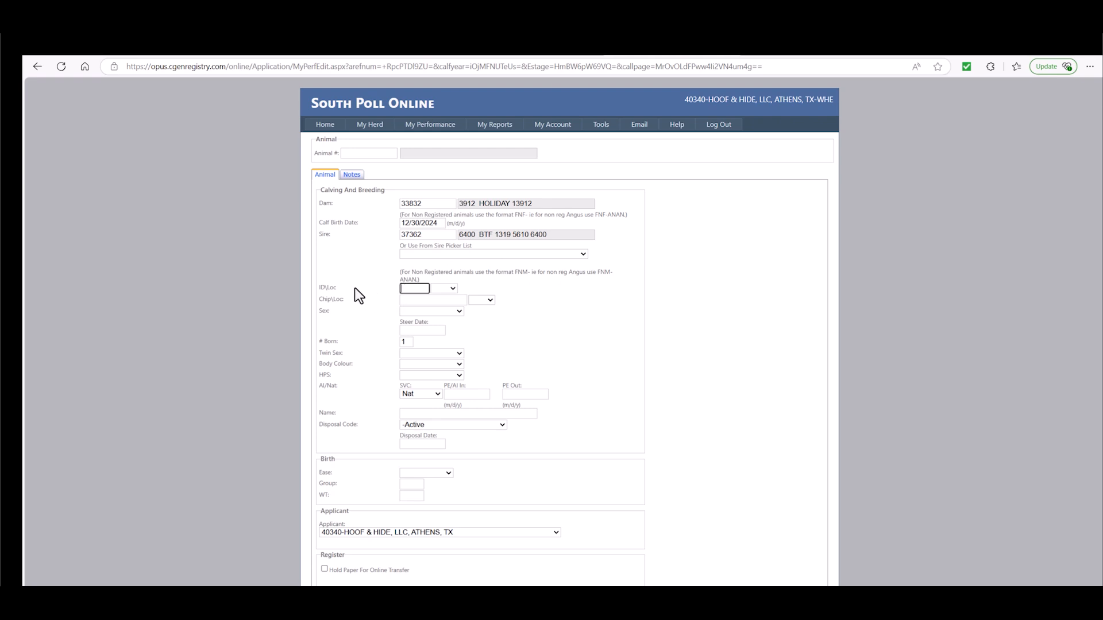
# Give the calf ID 2503 with location LE-Left Ear and set its sex to F-Female.
pyautogui.write('2503')
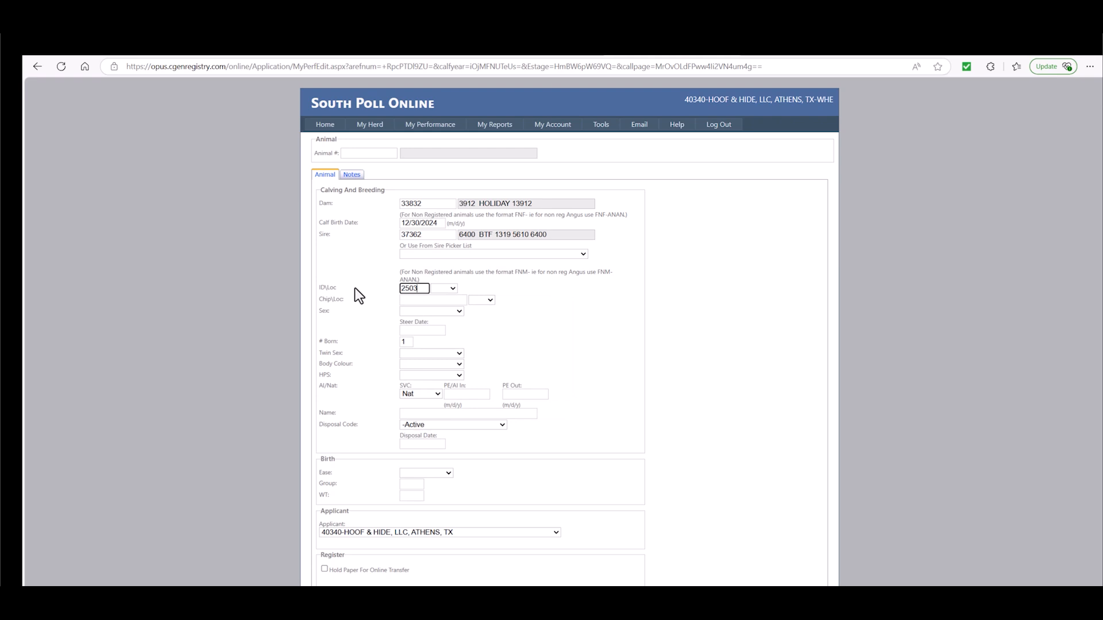
pyautogui.click(452, 289)
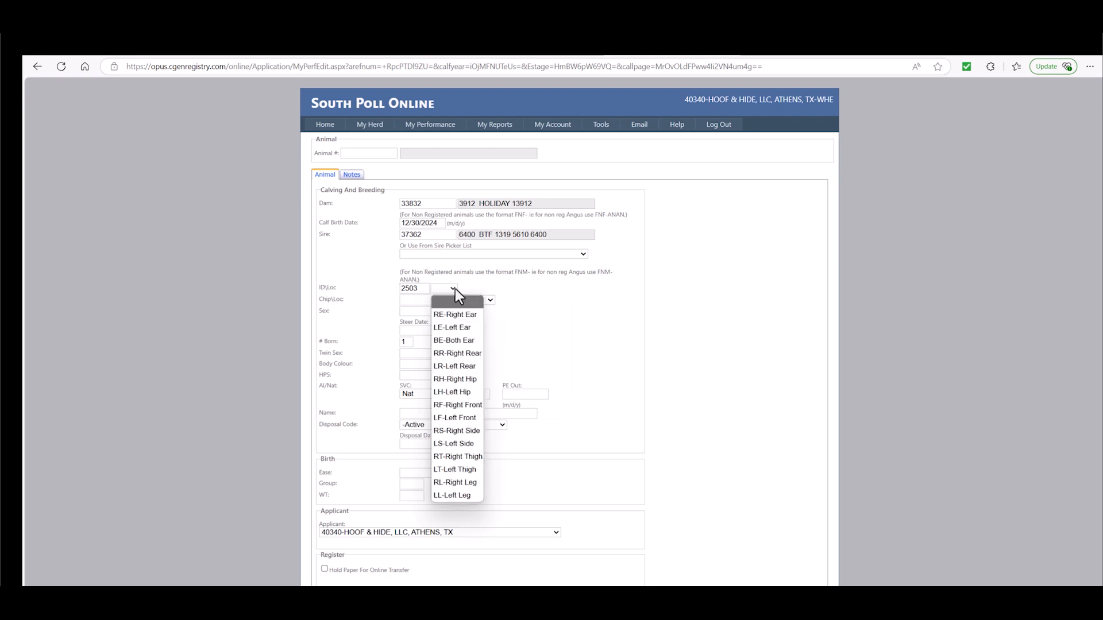
pyautogui.click(467, 330)
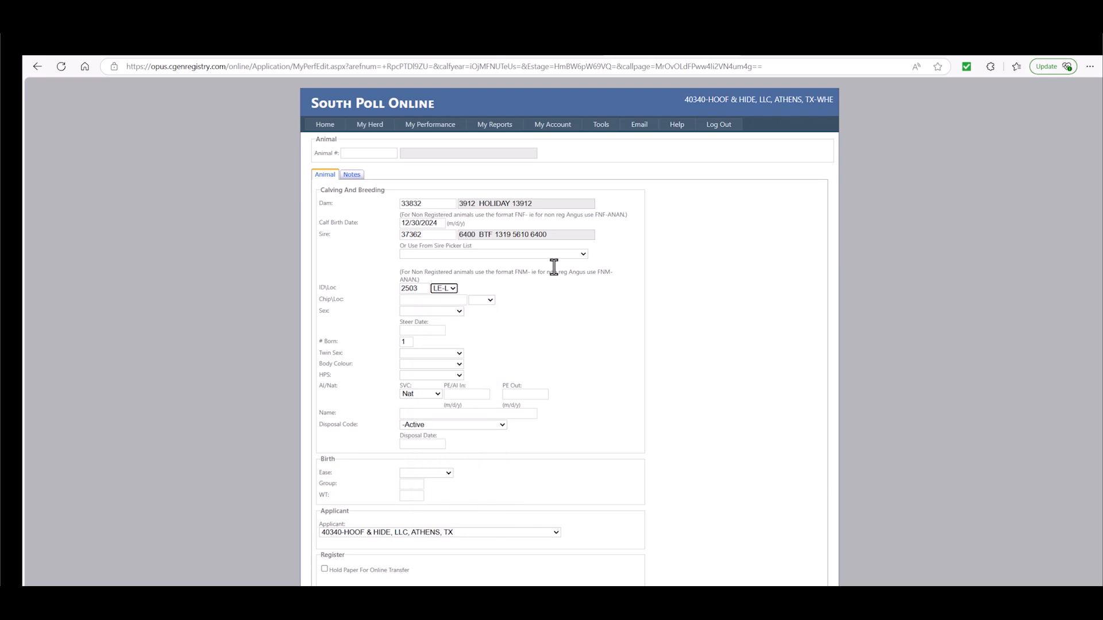
pyautogui.press('Tab')
pyautogui.click(459, 312)
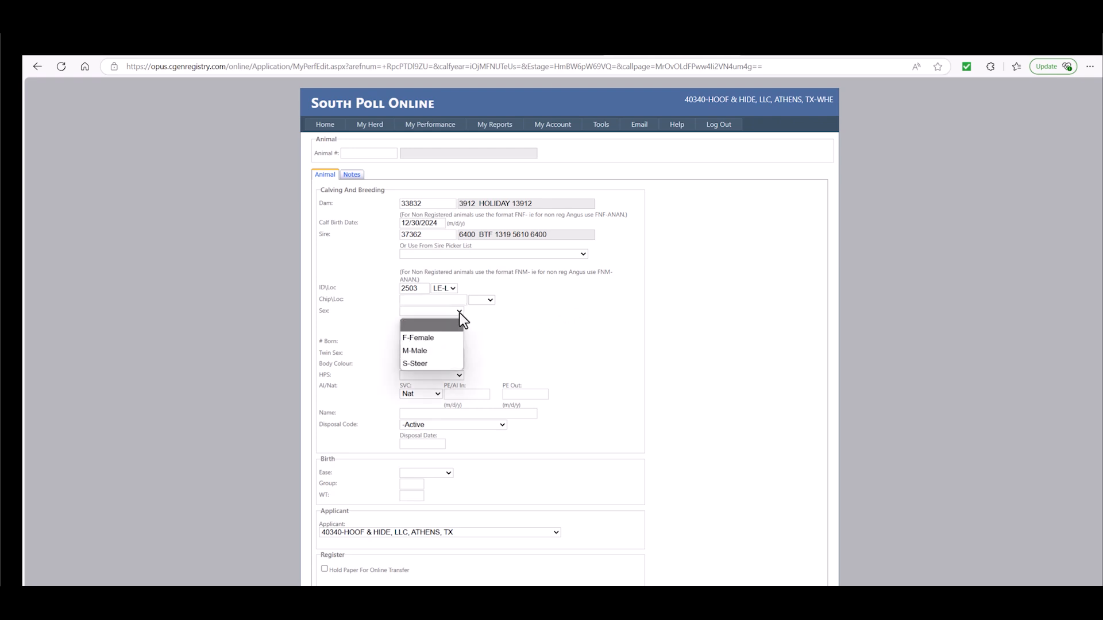
pyautogui.click(442, 340)
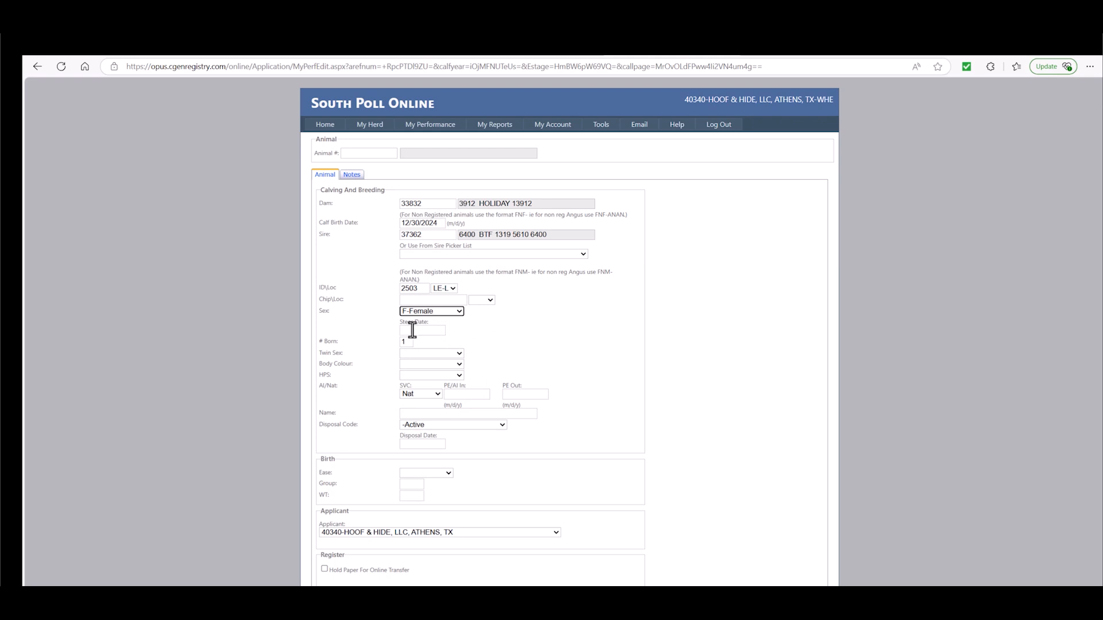
# Set the calf's body colour to RWF-Red/White Face, HPS to P-Polled and service type to AI.
pyautogui.click(459, 366)
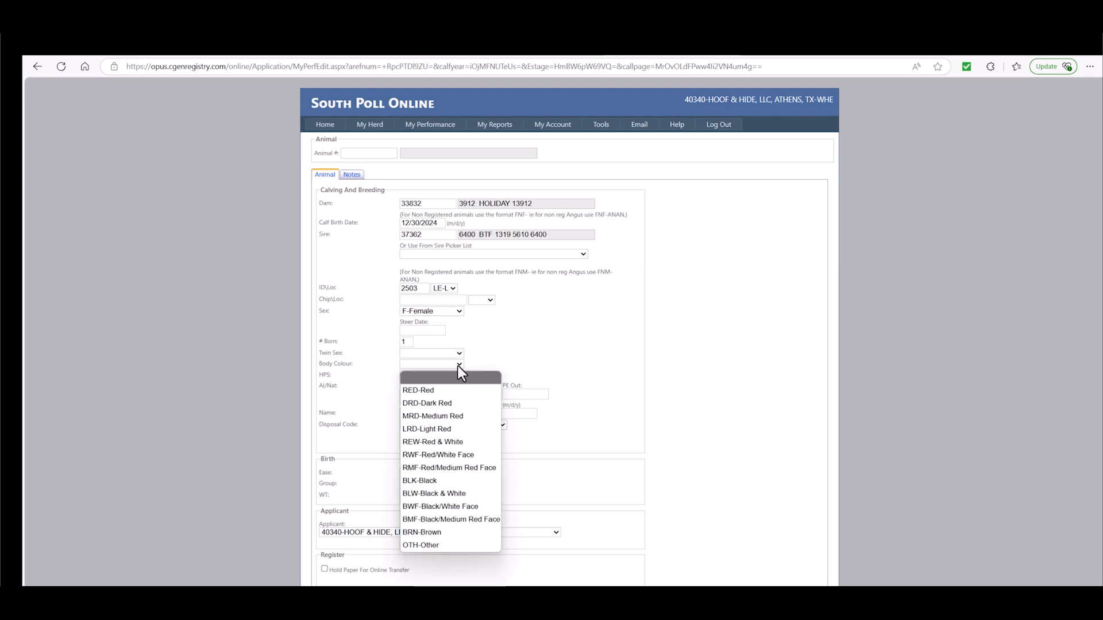
pyautogui.click(482, 456)
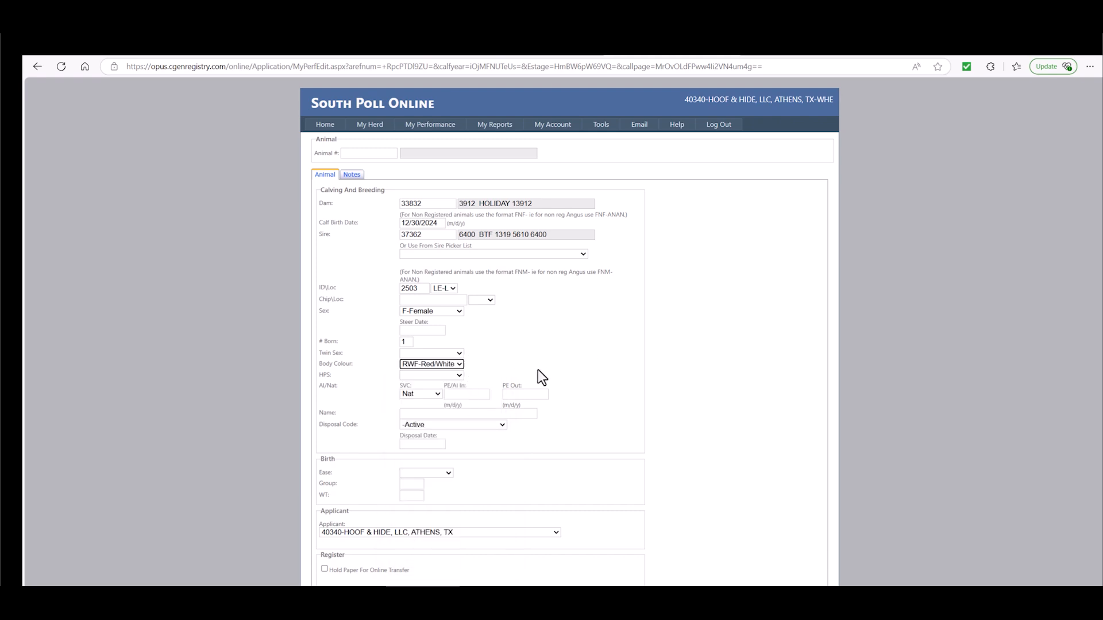
pyautogui.click(458, 377)
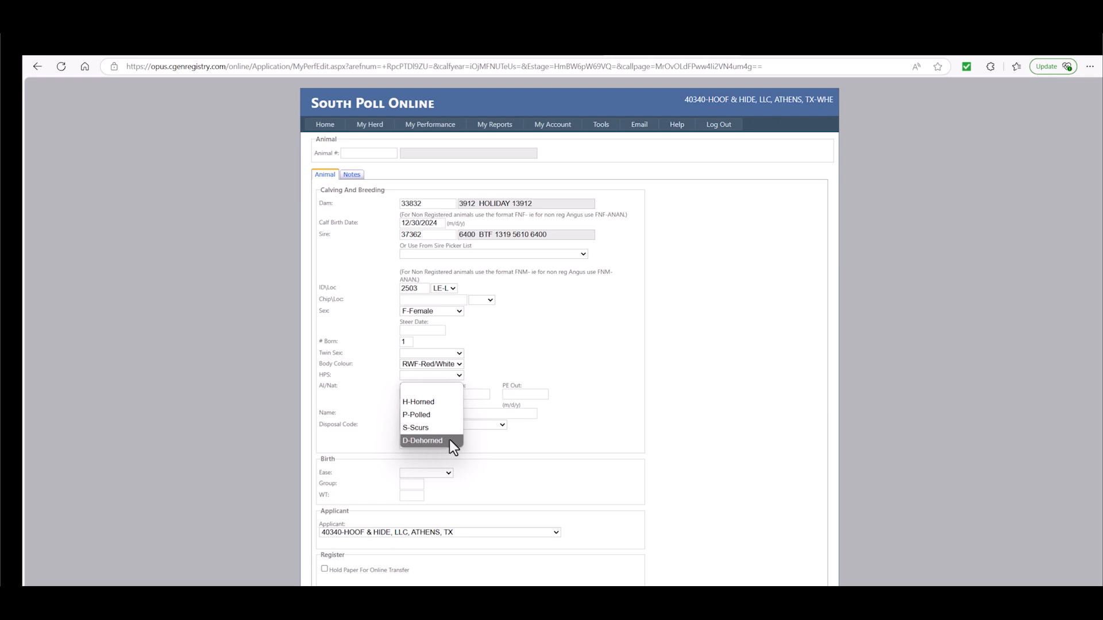
pyautogui.click(453, 415)
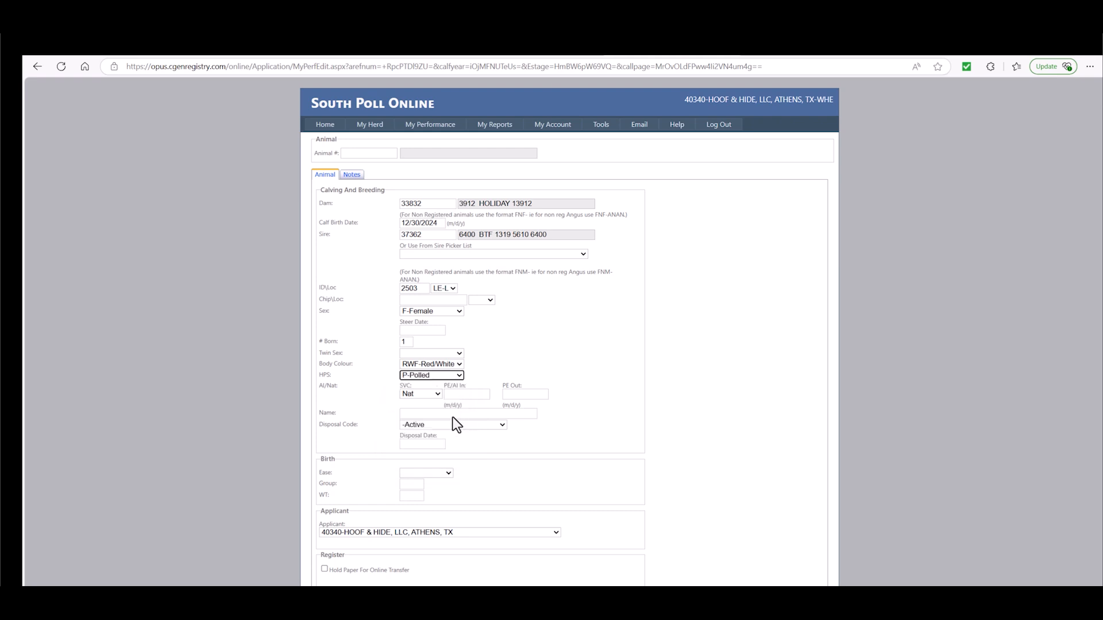
pyautogui.click(439, 394)
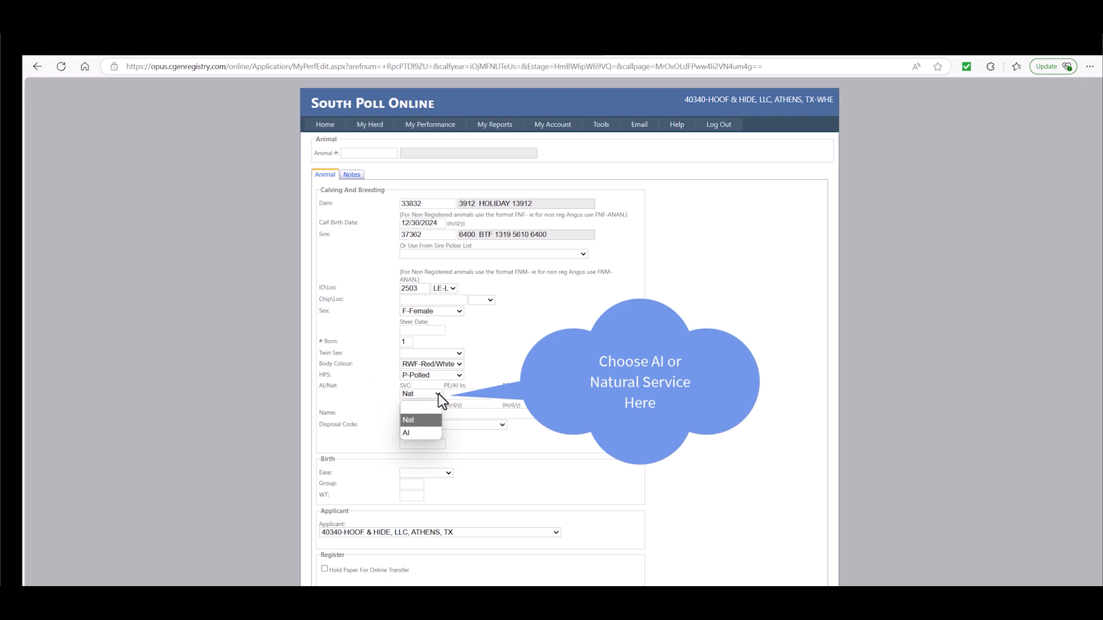
pyautogui.click(426, 434)
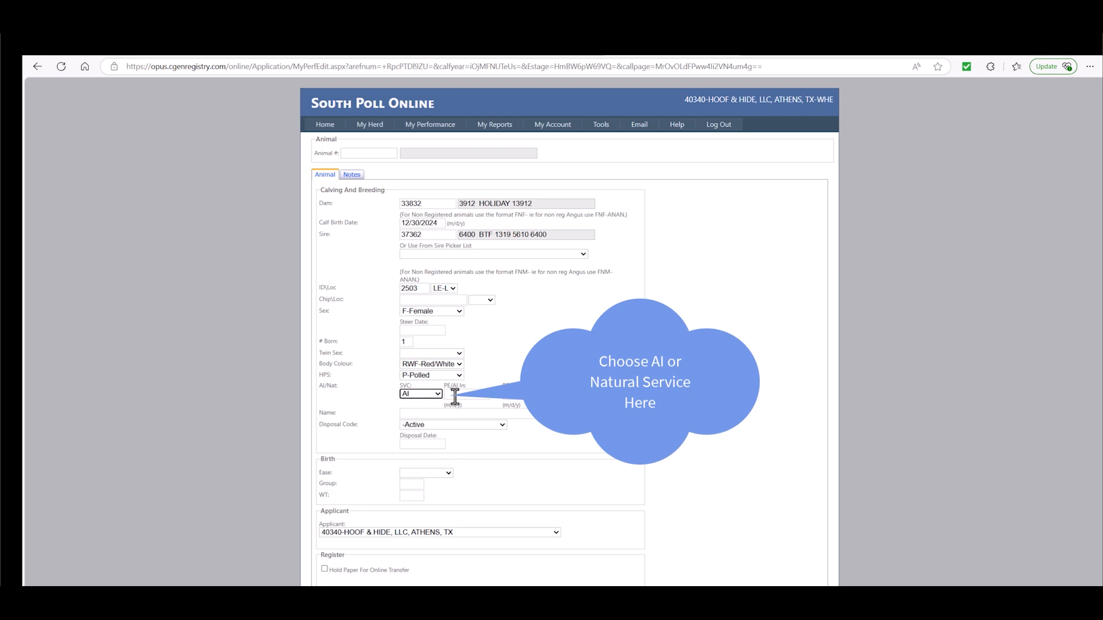
pyautogui.click(425, 414)
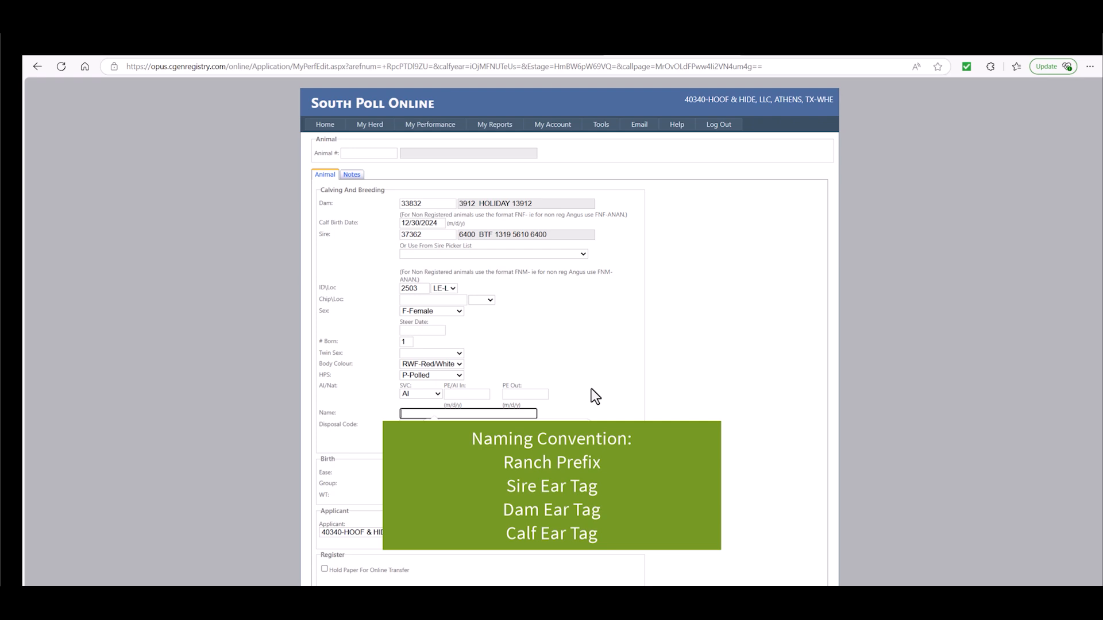
pyautogui.write('HAH')
pyautogui.write('6400')
pyautogui.write('13912')
pyautogui.write('2503')
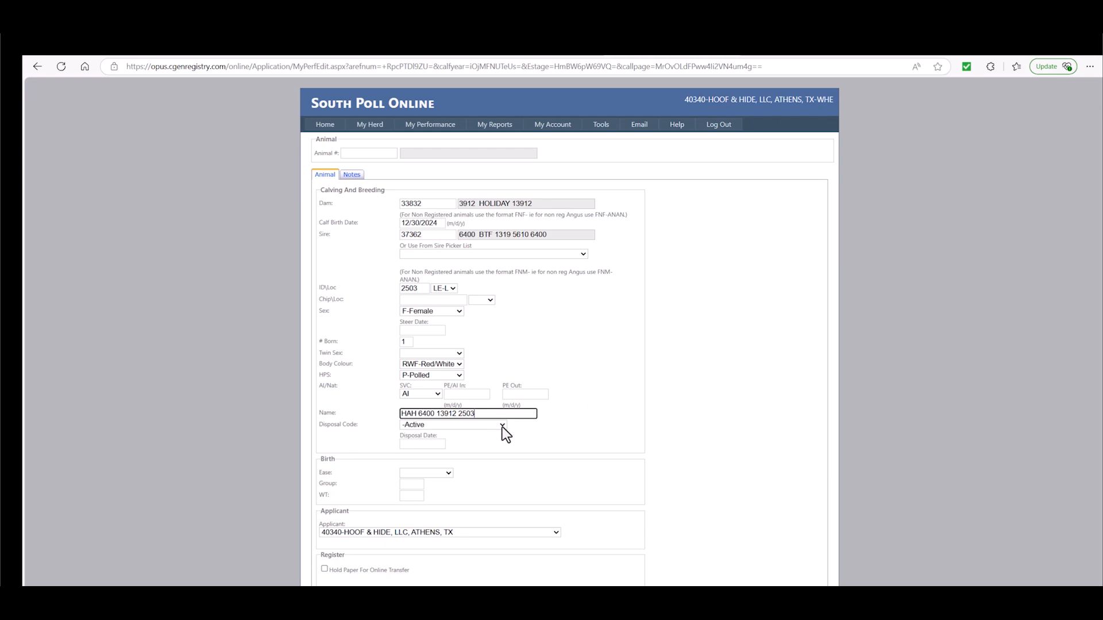
pyautogui.click(502, 426)
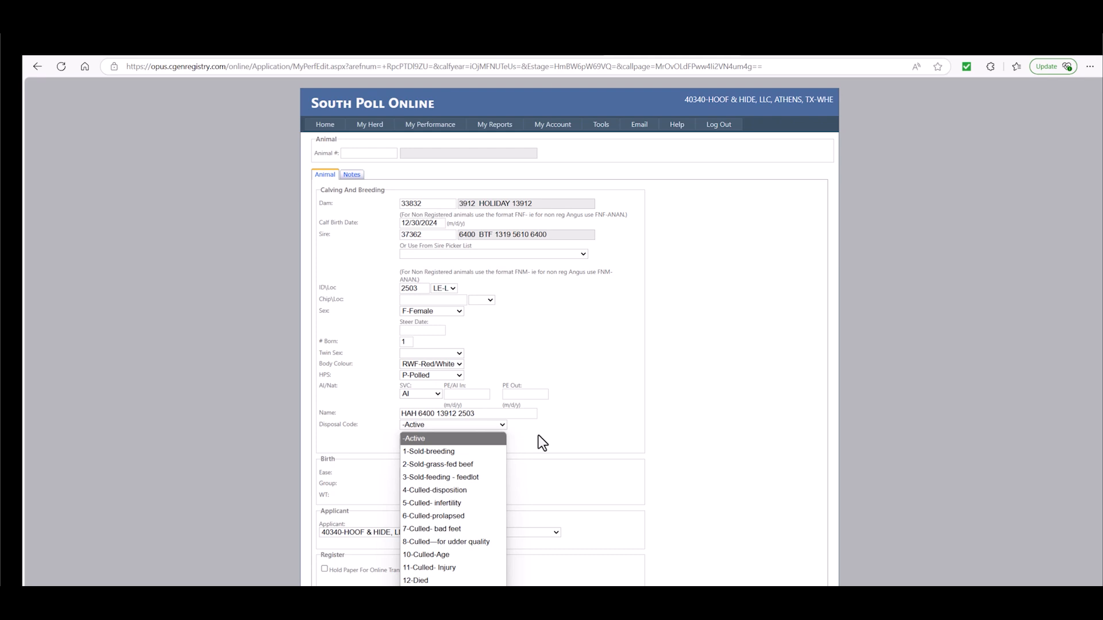
pyautogui.click(521, 440)
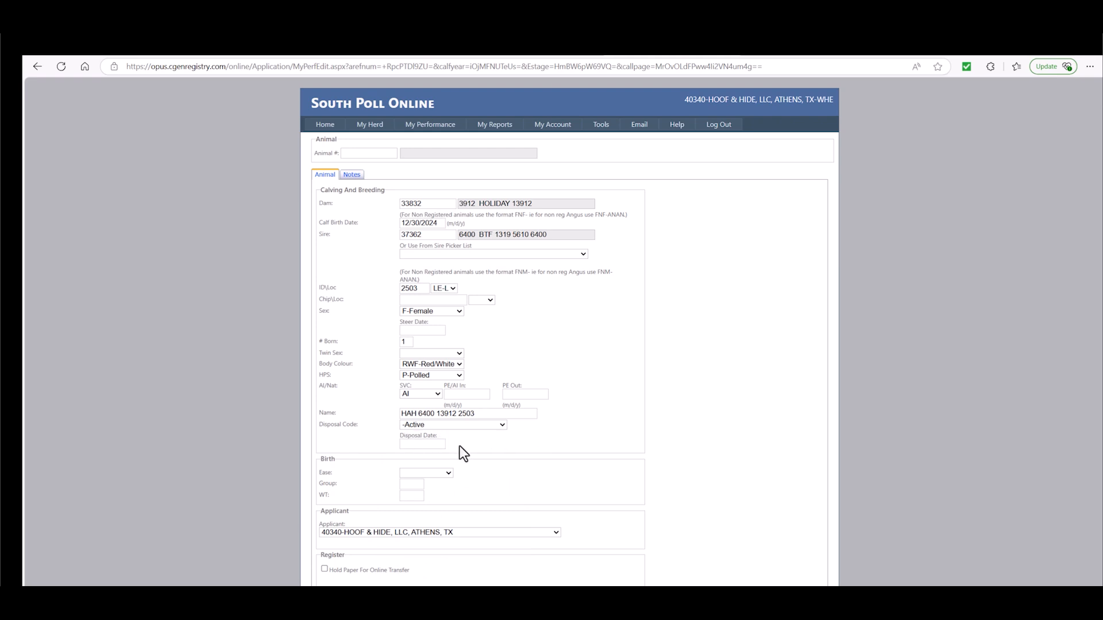
# Set the birth ease to 1-Unassisted/Unobserved and the birth weight to 67.
pyautogui.click(449, 475)
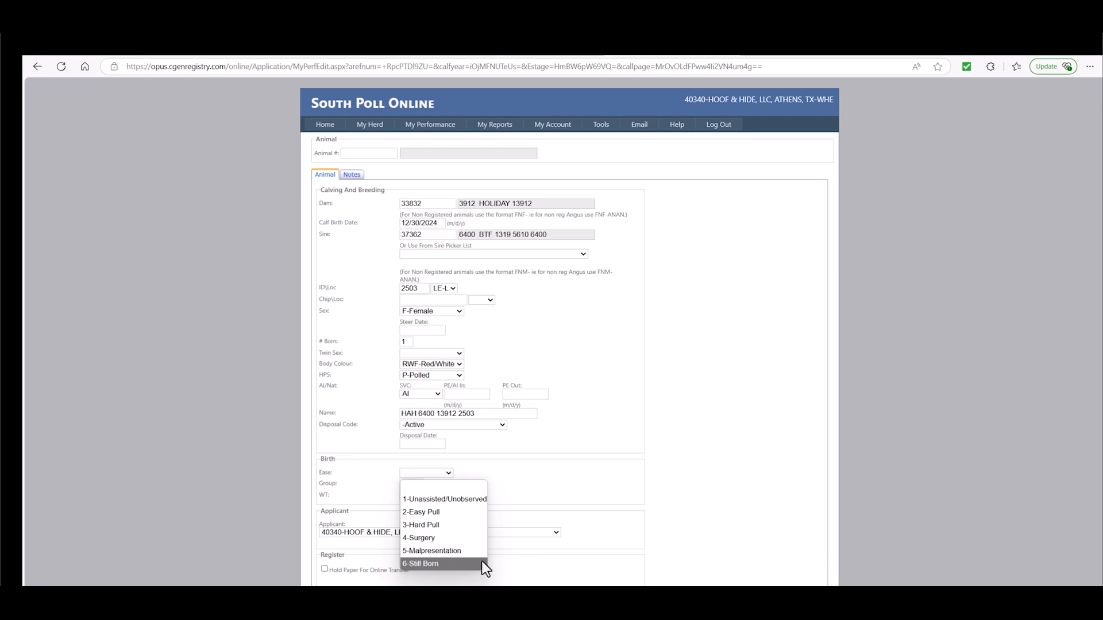
pyautogui.click(450, 499)
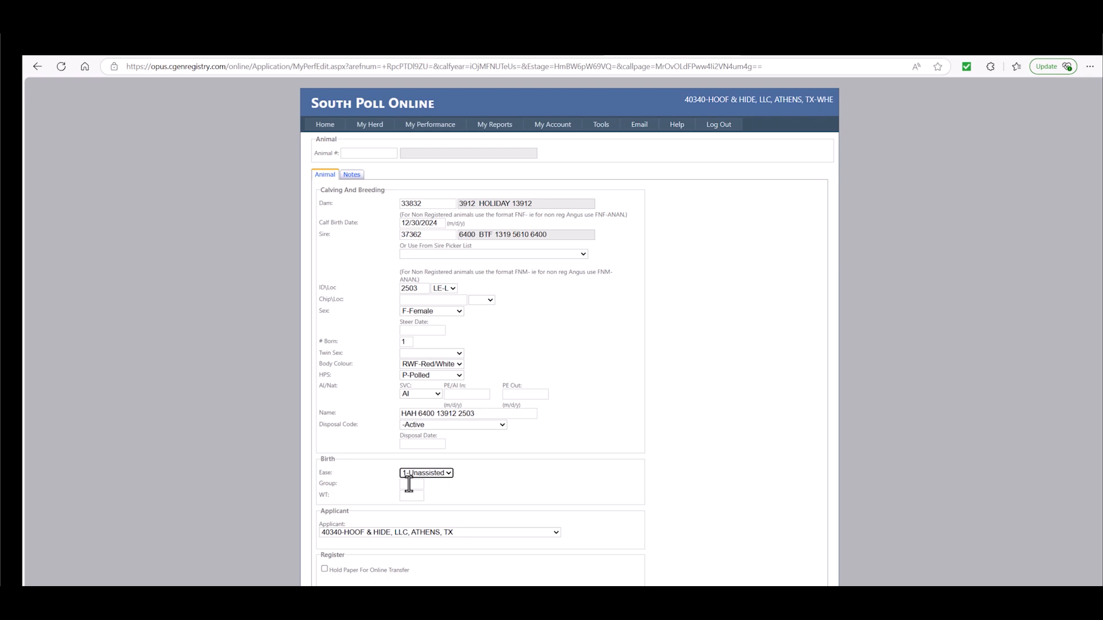
pyautogui.click(404, 497)
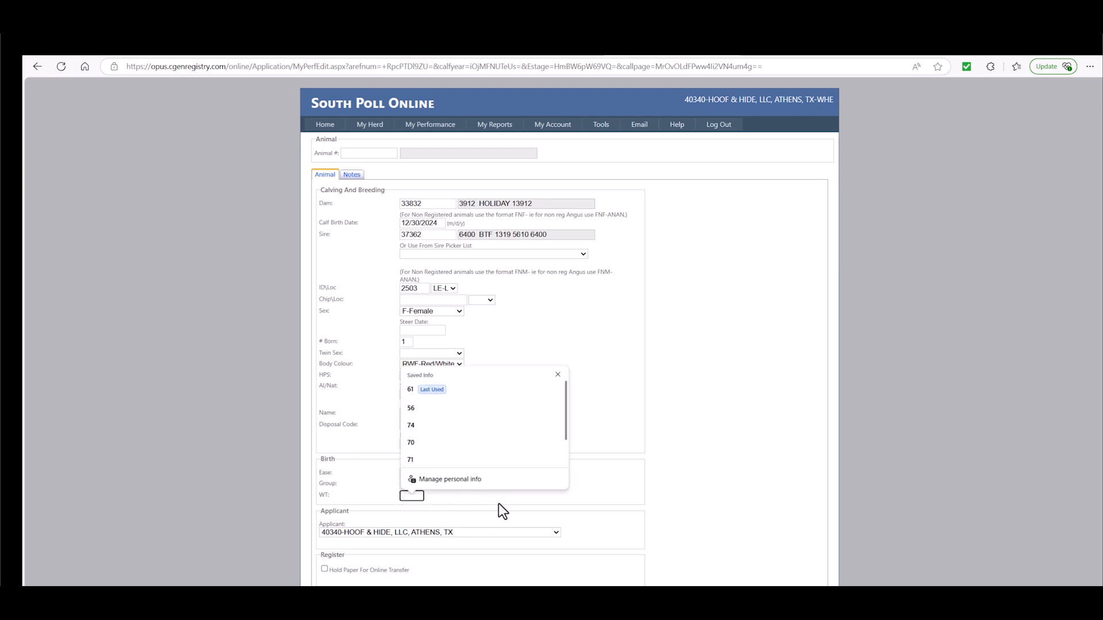
pyautogui.write('67')
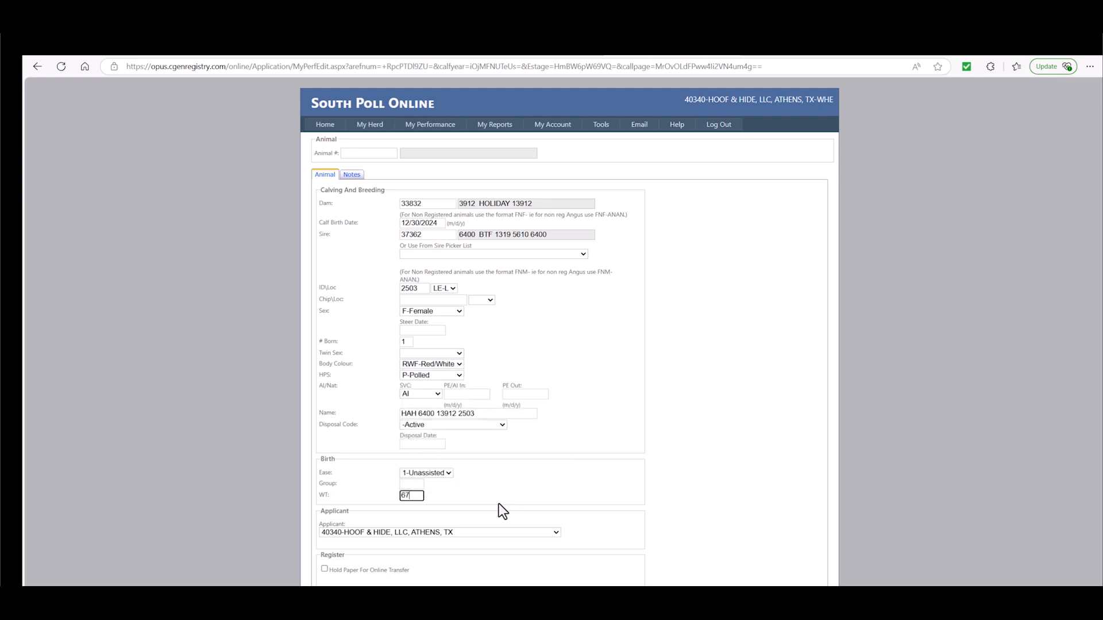
pyautogui.click(486, 494)
# Mark the calf for registration and try to save the record.
pyautogui.scroll(-1, 486, 494)
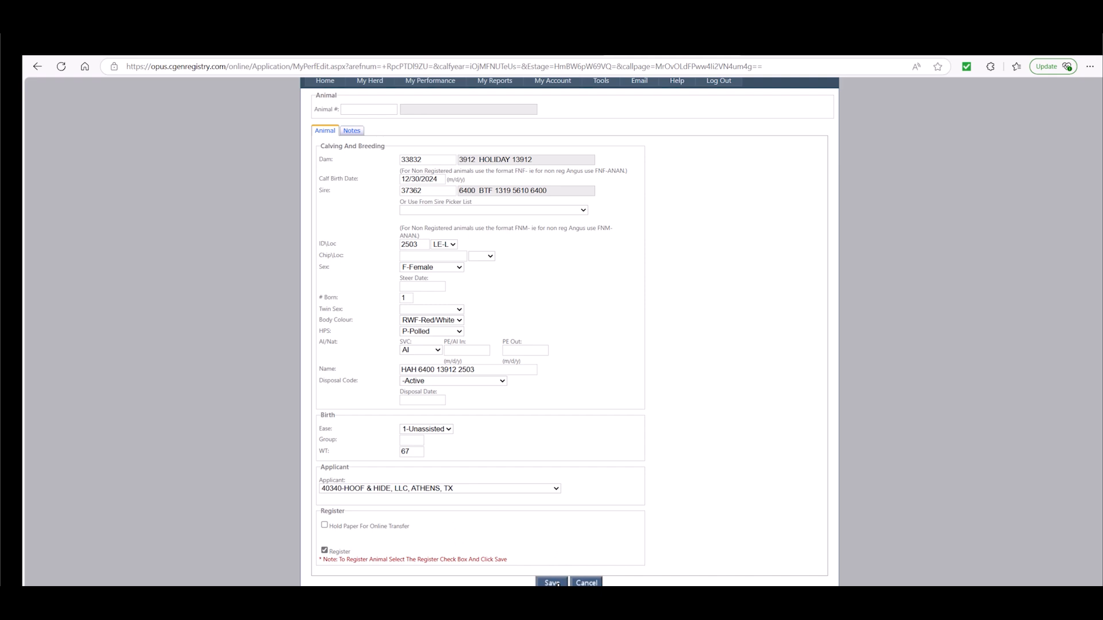
pyautogui.click(551, 583)
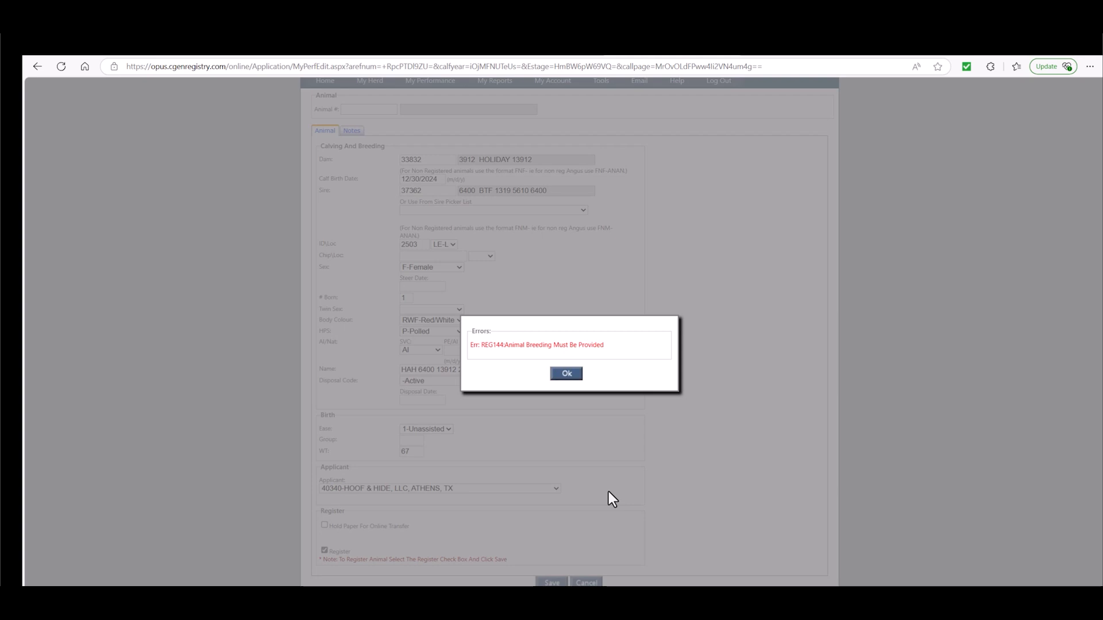
pyautogui.click(566, 375)
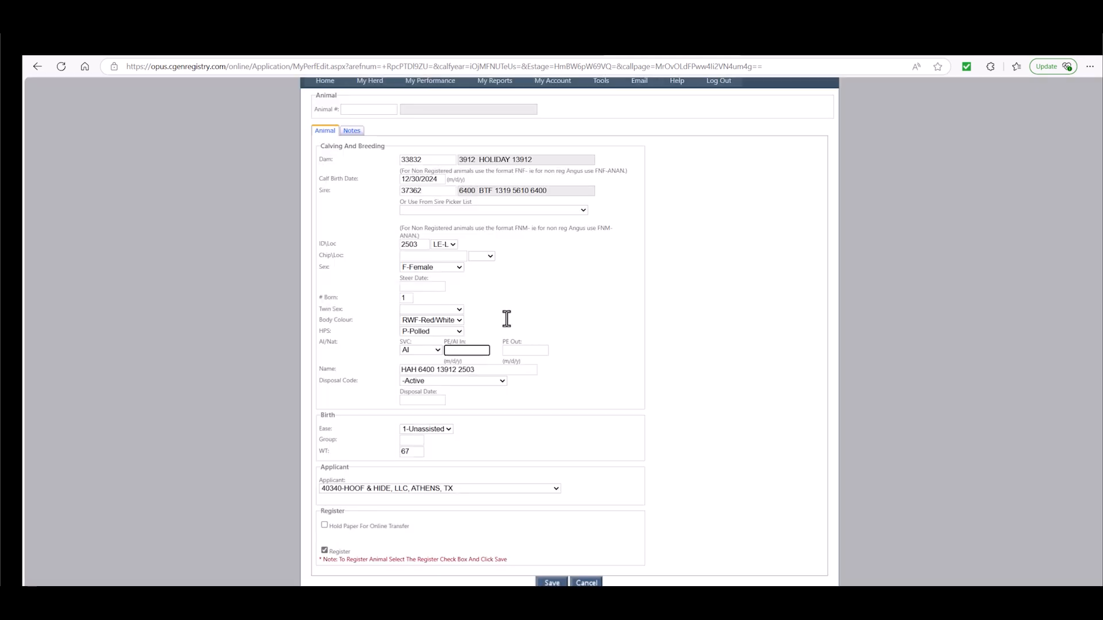
# Enter 03/23/2024 as the PE/AI In date and save the record to register the calf.
pyautogui.write('03/')
pyautogui.write('23/20')
pyautogui.write('0')
pyautogui.write('24')
pyautogui.click(507, 319)
pyautogui.click(551, 583)
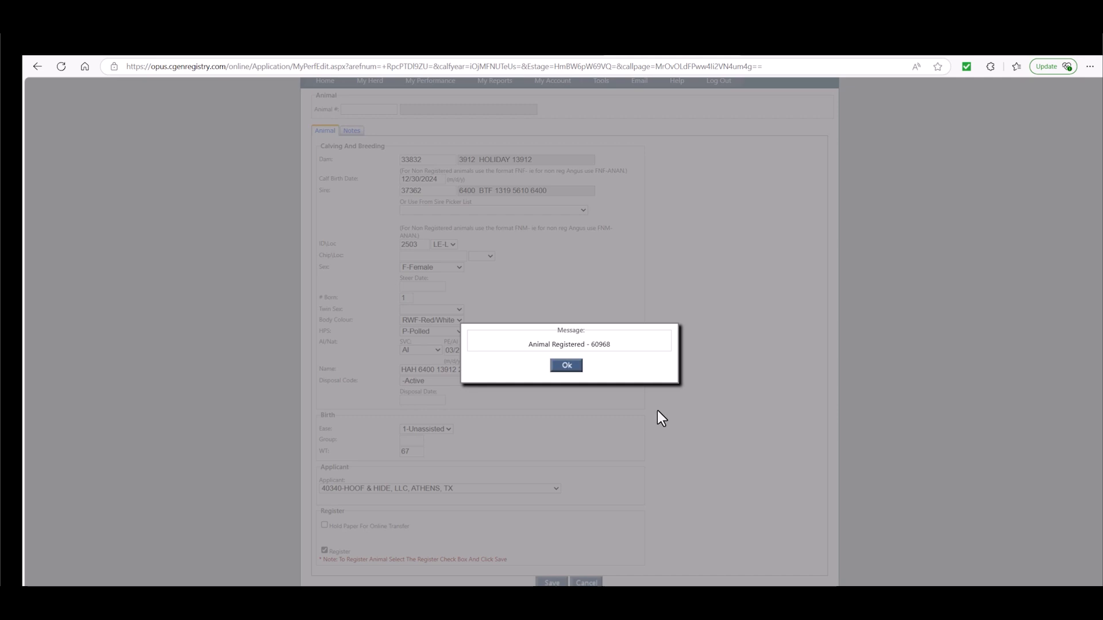
pyautogui.click(564, 368)
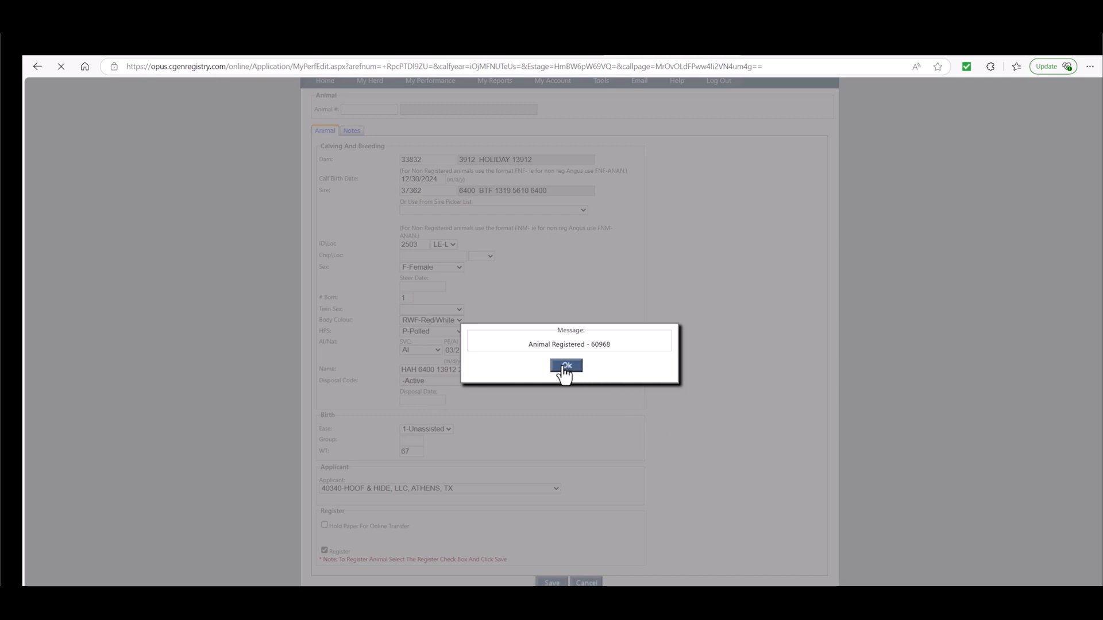